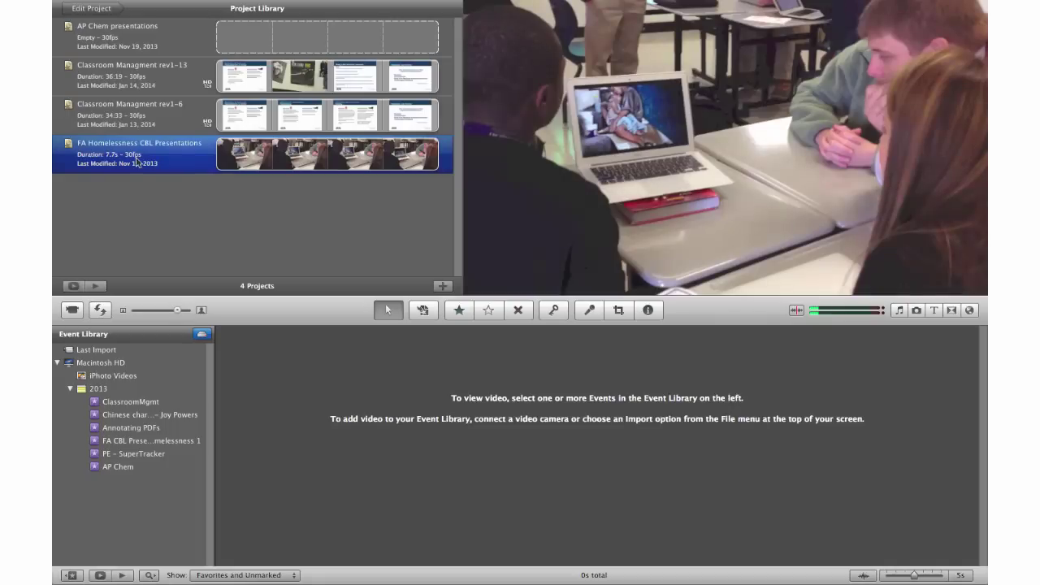
- Open FA Homelessness CBL Presentations and export it as an HD 720p movie to the Desktop
double_click(137, 162)
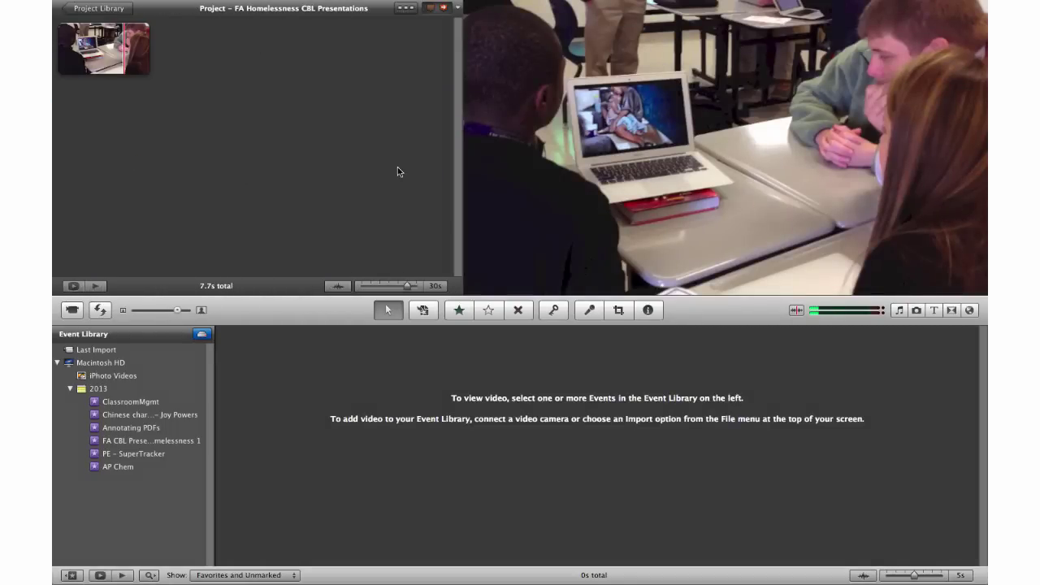
mouse_move(380, 3)
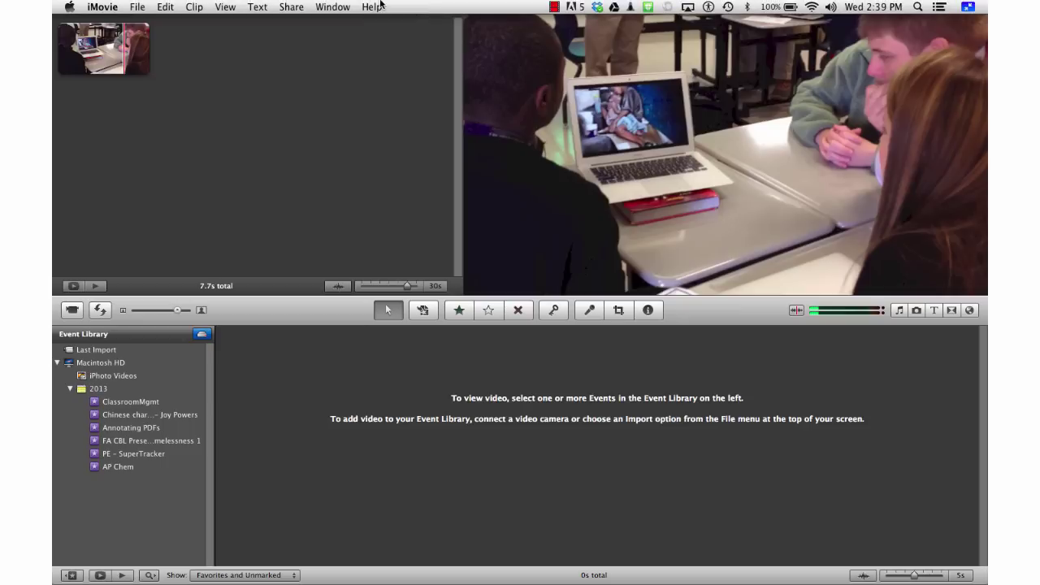
click(295, 6)
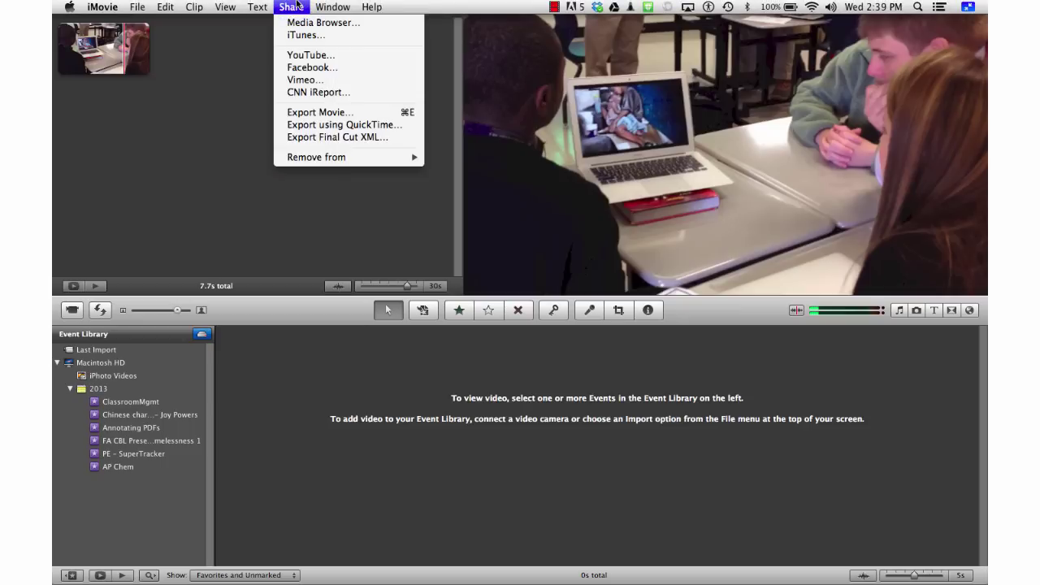
click(312, 119)
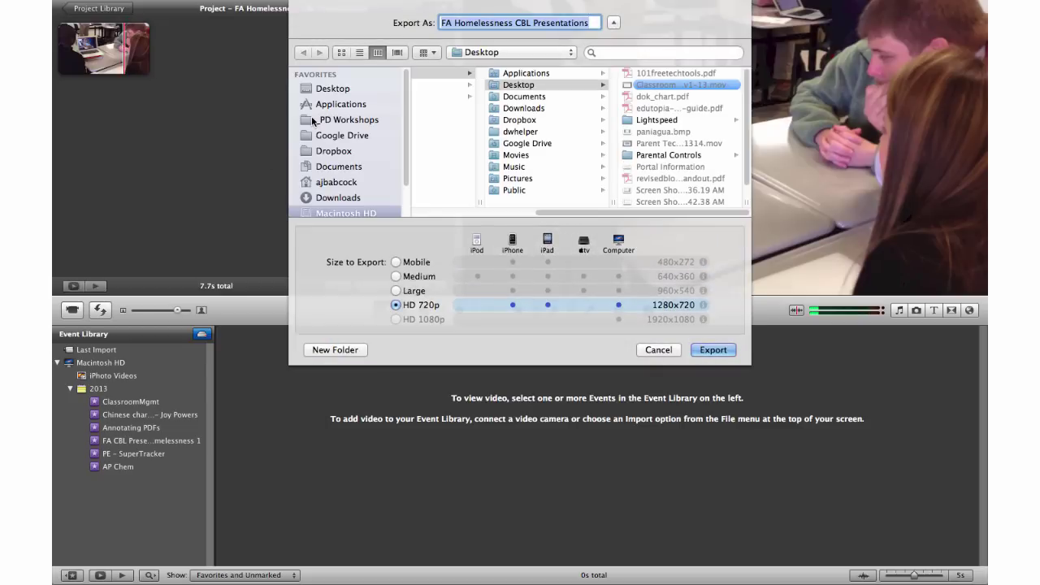
click(324, 88)
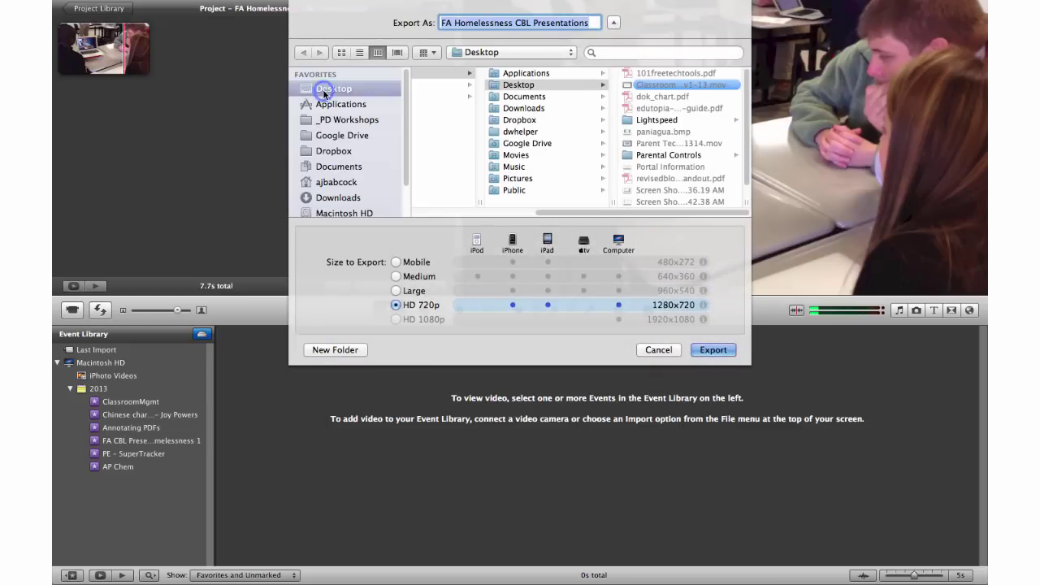
click(712, 350)
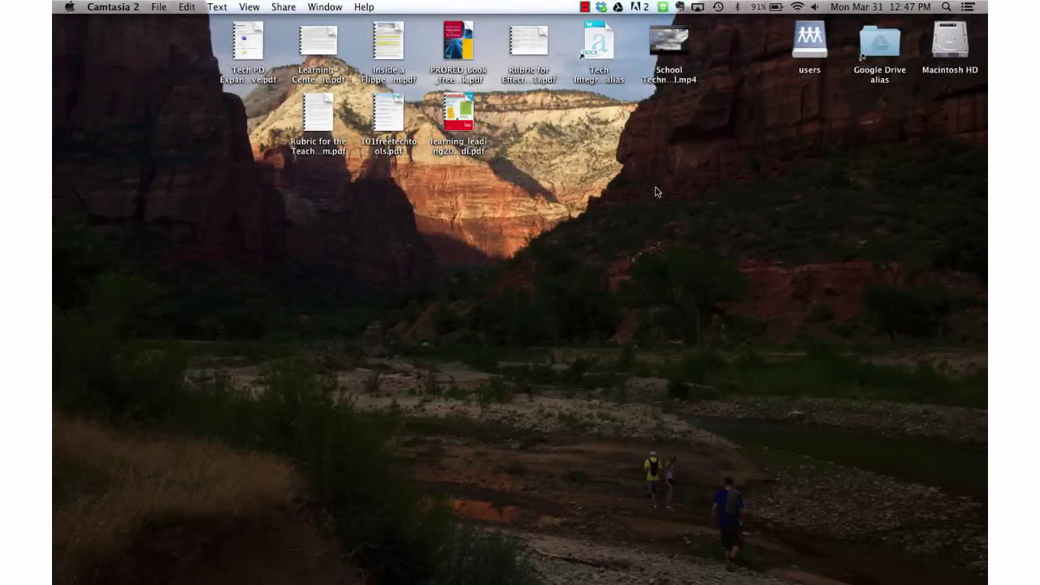
- Quick Look the UNTITLED card's free space, then open it to show both Lorem Ipsum files
click(950, 198)
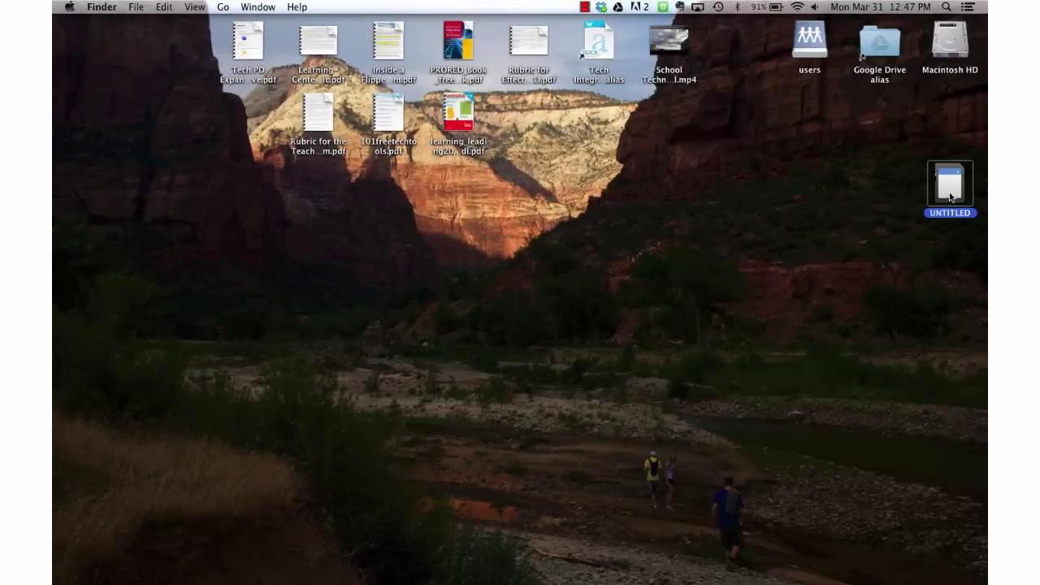
key(space)
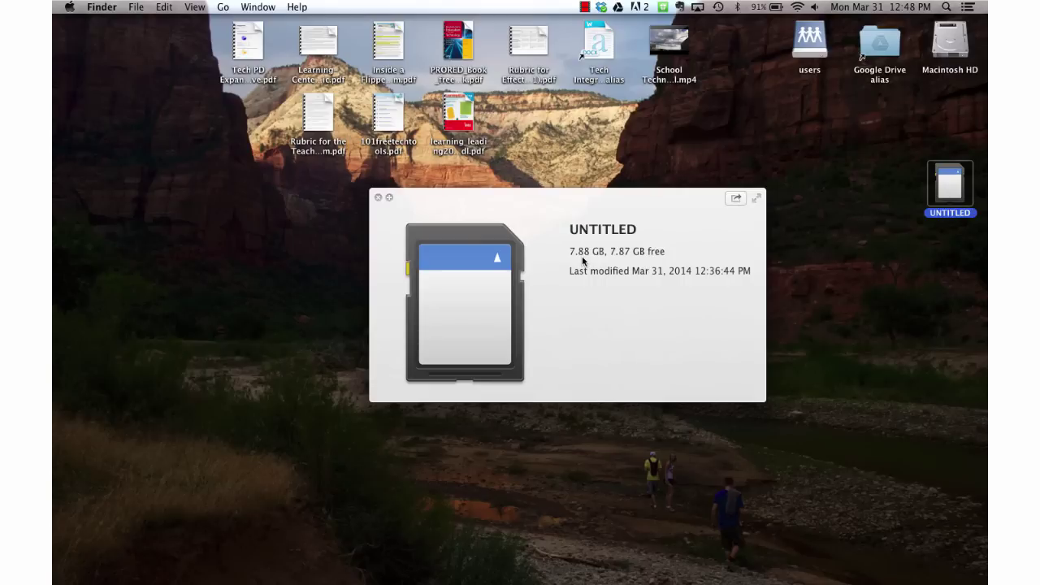
key(space)
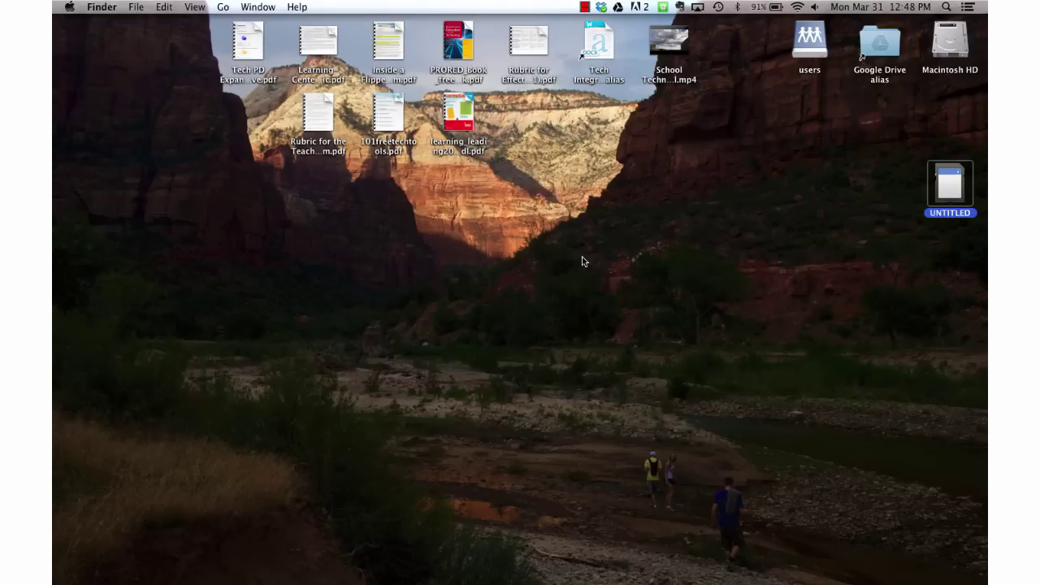
double_click(948, 187)
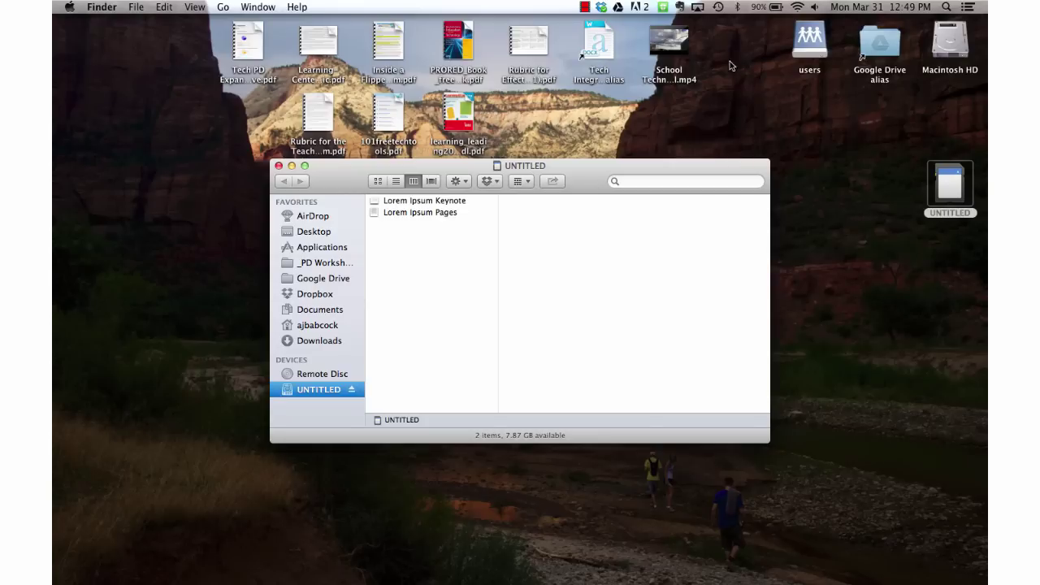
- Launch Disk Utility from Spotlight and select the 7.88 GB APPLE SD Card
click(946, 7)
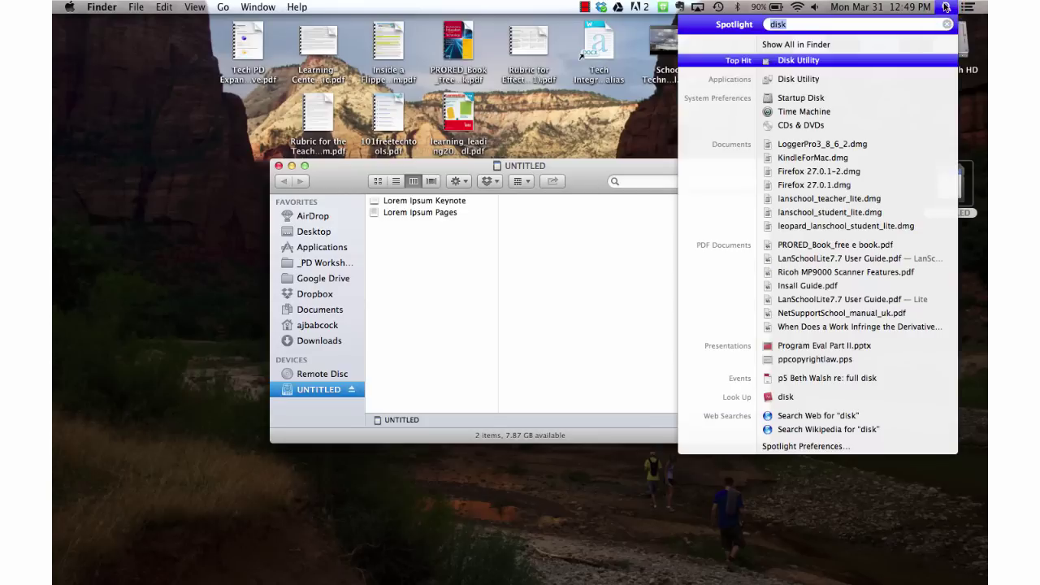
text(disk util)
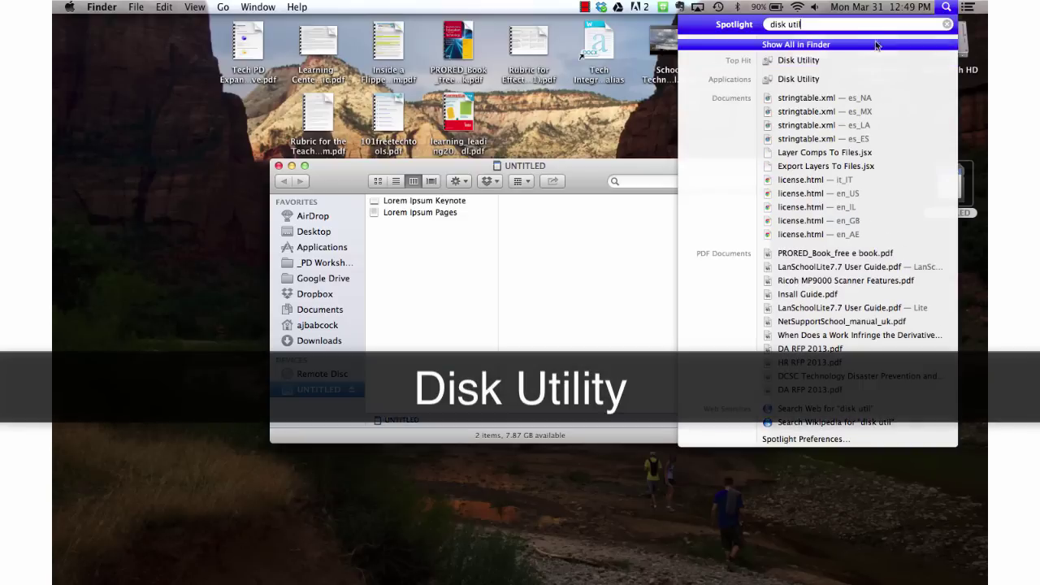
click(805, 65)
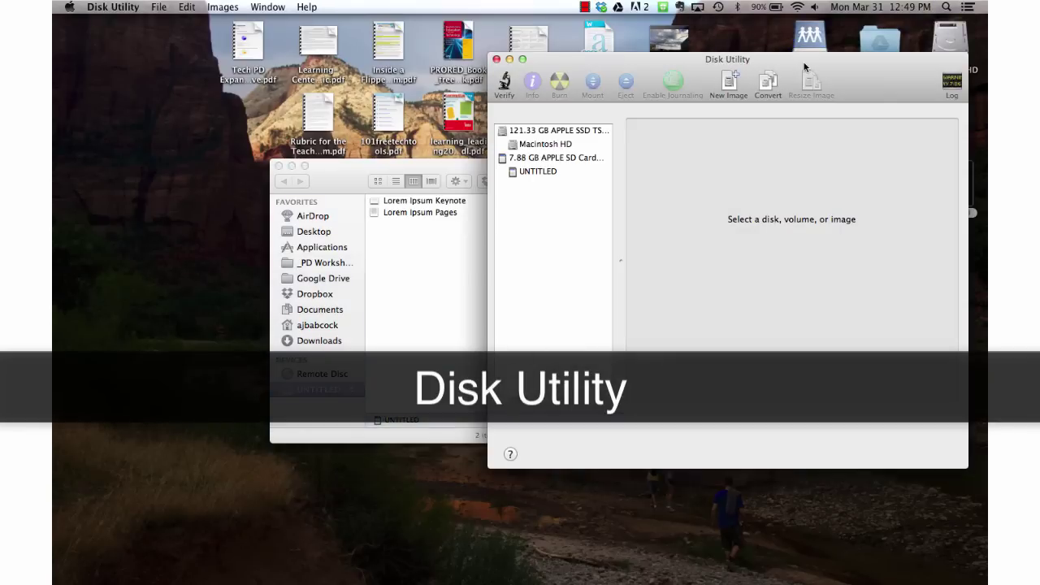
click(555, 160)
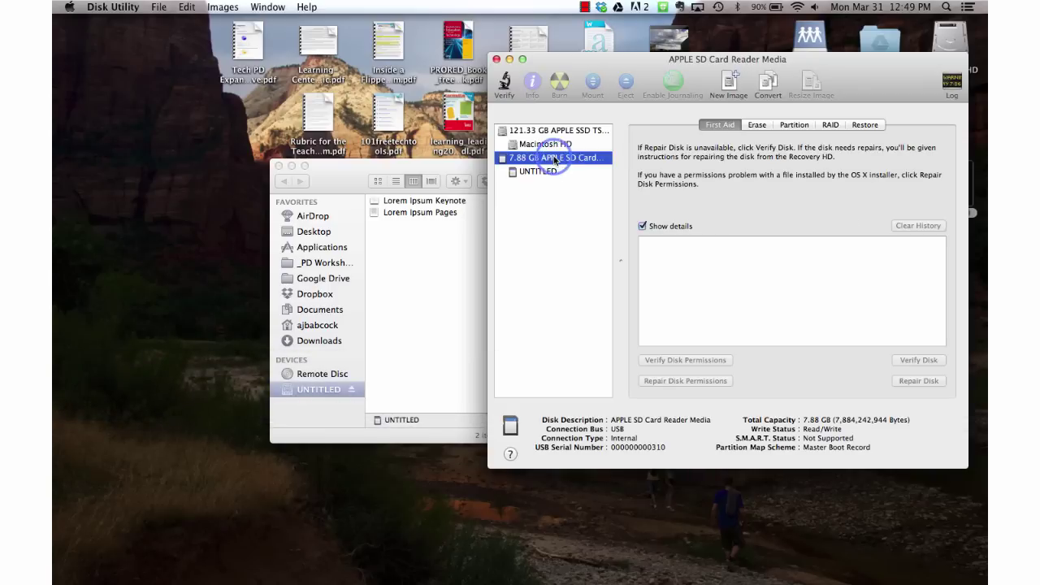
- Set the card's erase options to ExFAT format with the volume name Backup
click(762, 126)
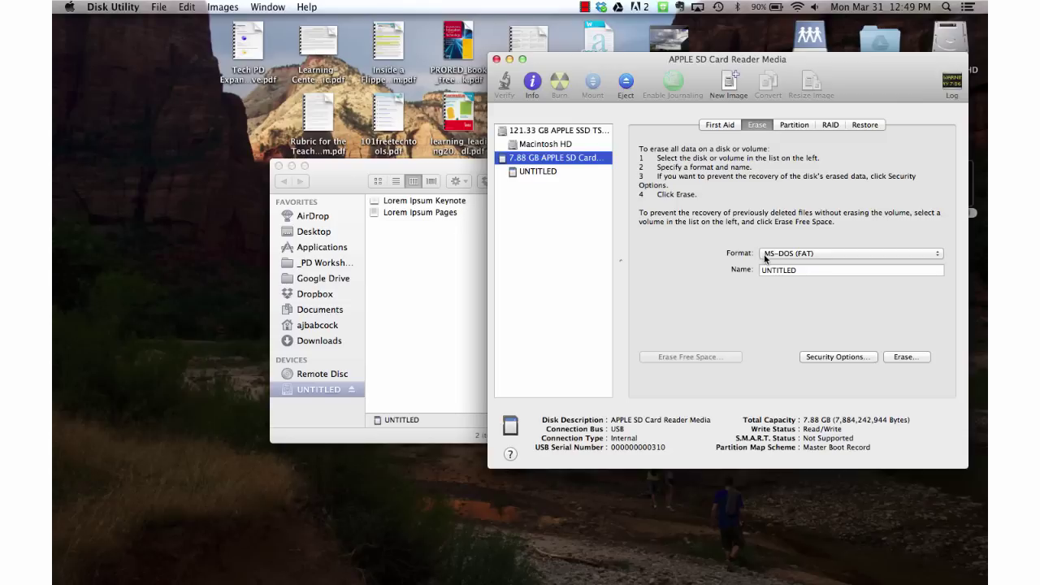
click(838, 254)
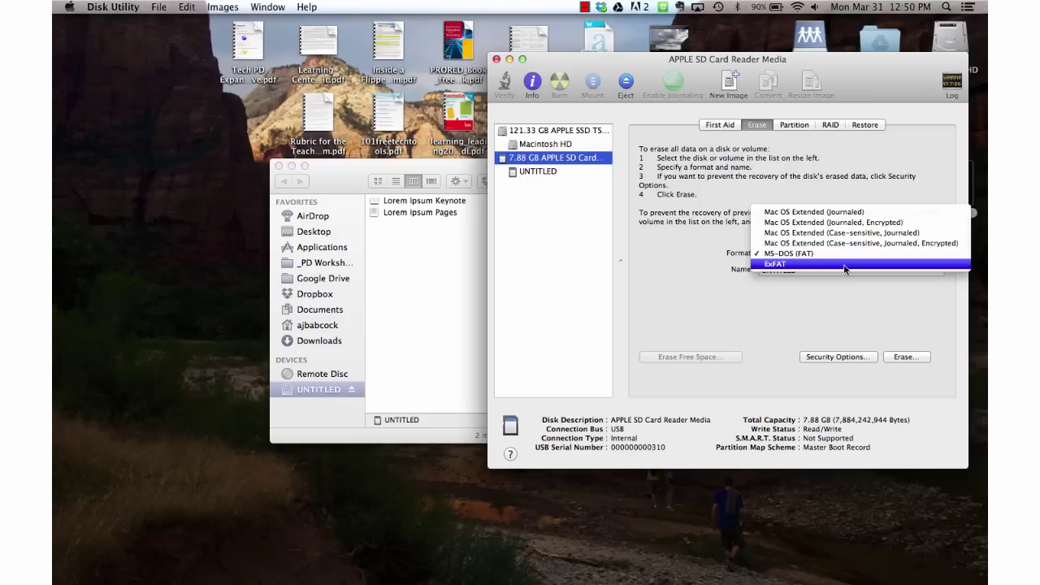
click(845, 265)
click(844, 269)
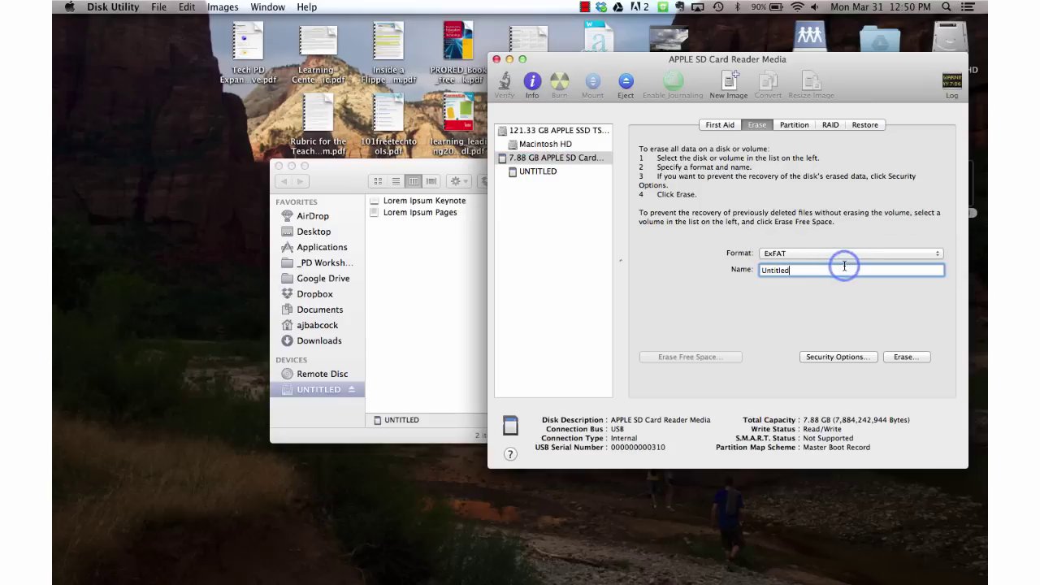
double_click(844, 269)
text(Backup)
- Begin the erase, then copy Lorem Ipsum Pages and Lorem Ipsum Keynote from the card to the desktop
click(905, 358)
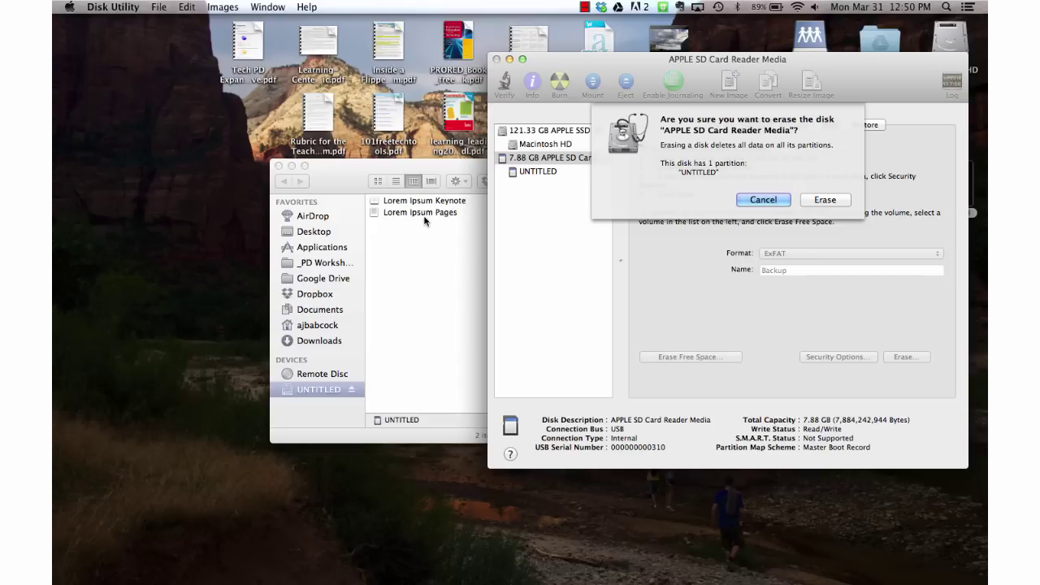
drag(437, 212, 191, 247)
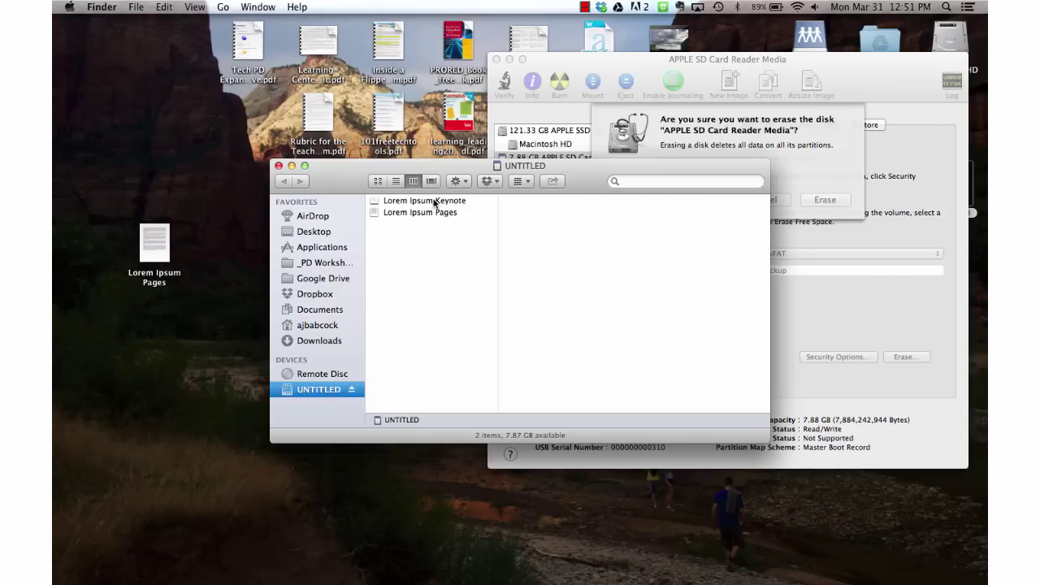
drag(435, 202, 230, 249)
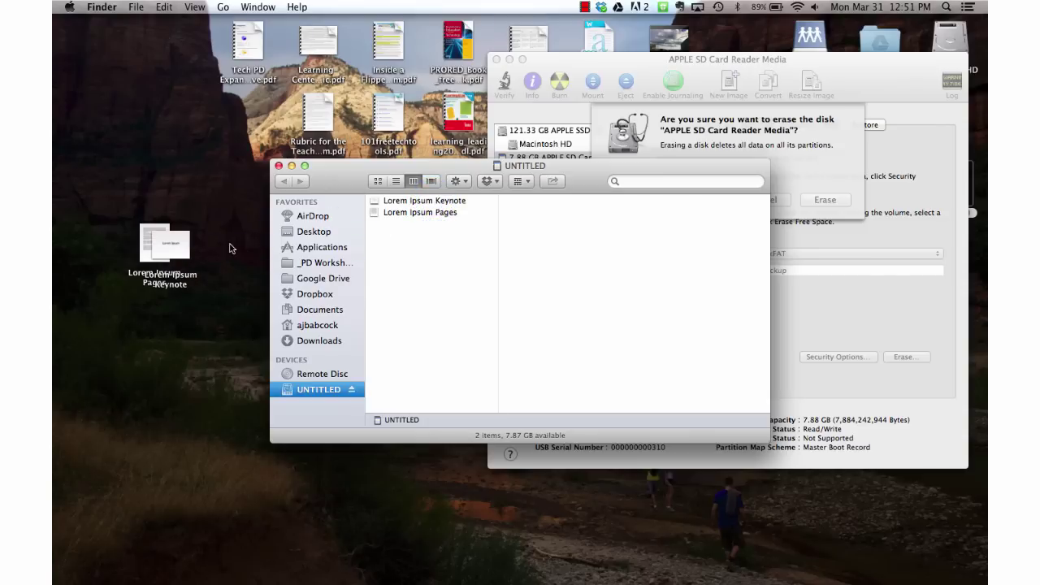
- Confirm erasing the SD card as ExFAT volume Backup and close Disk Utility
click(758, 145)
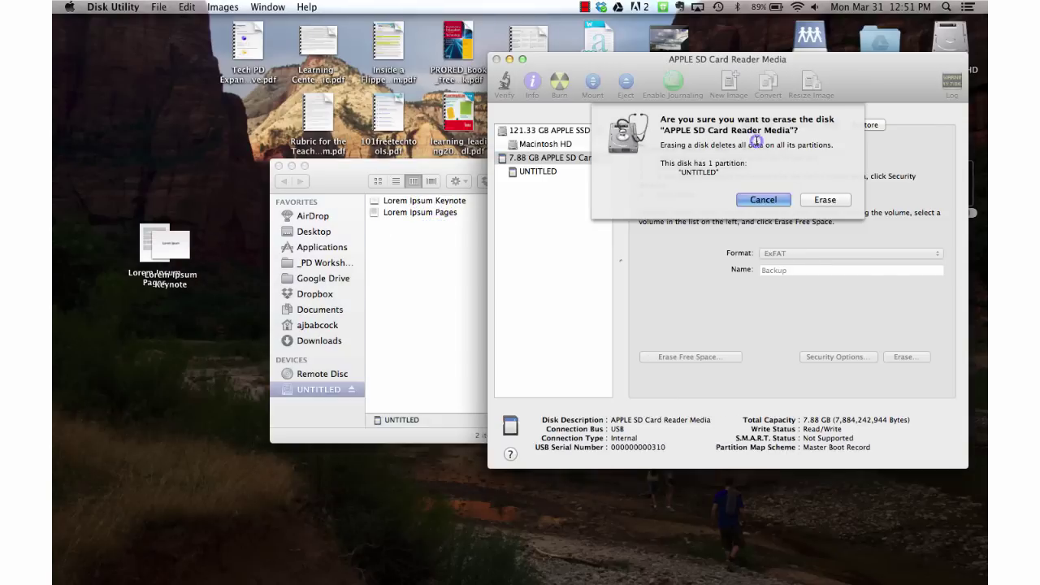
click(824, 201)
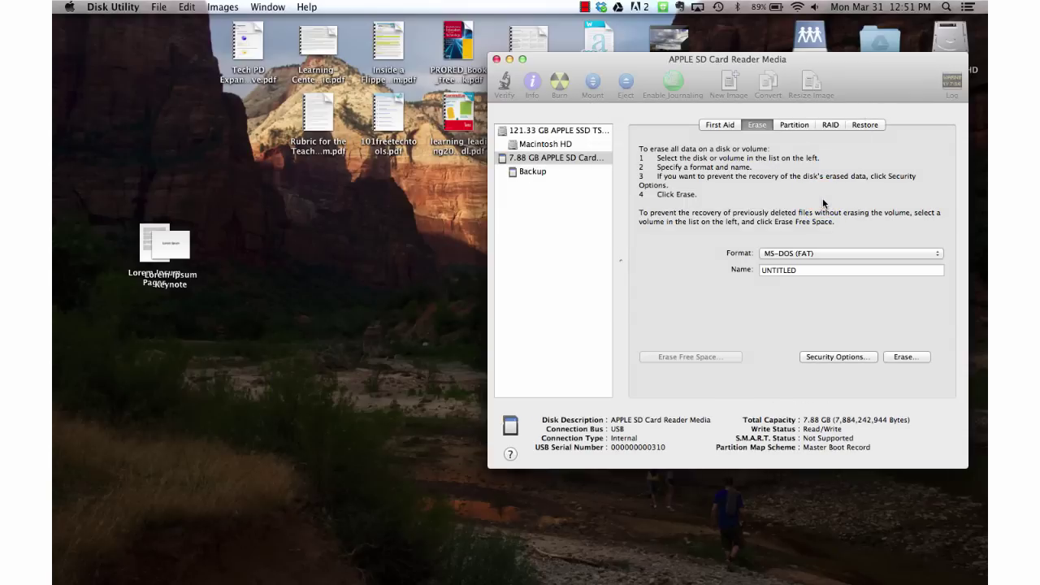
click(497, 59)
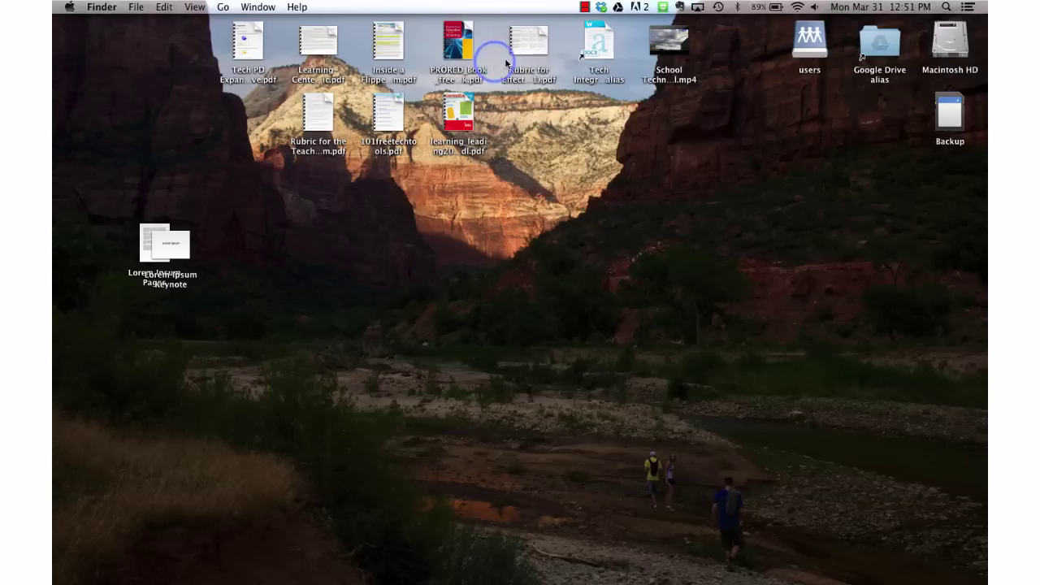
double_click(957, 114)
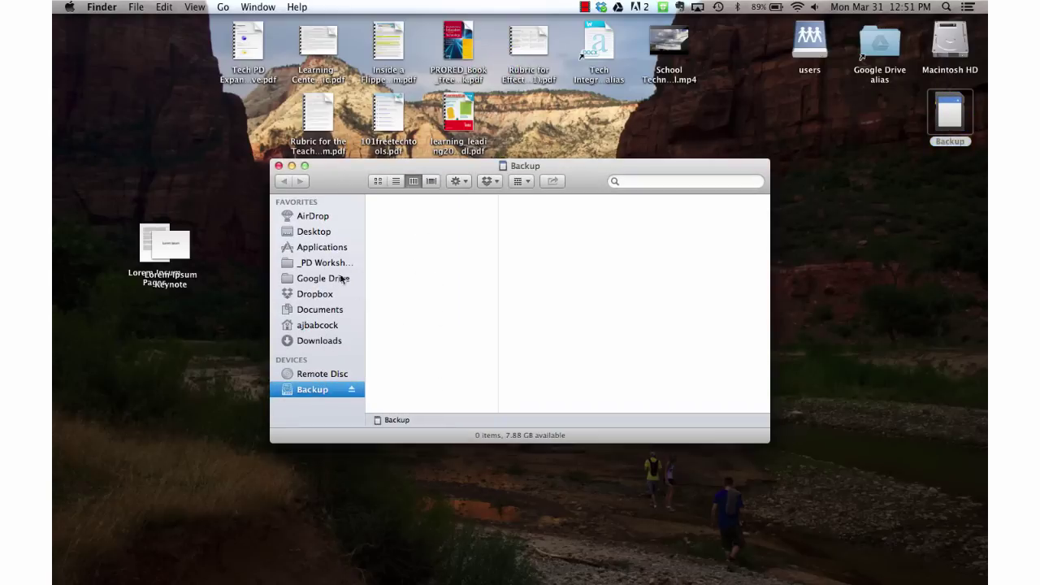
click(278, 167)
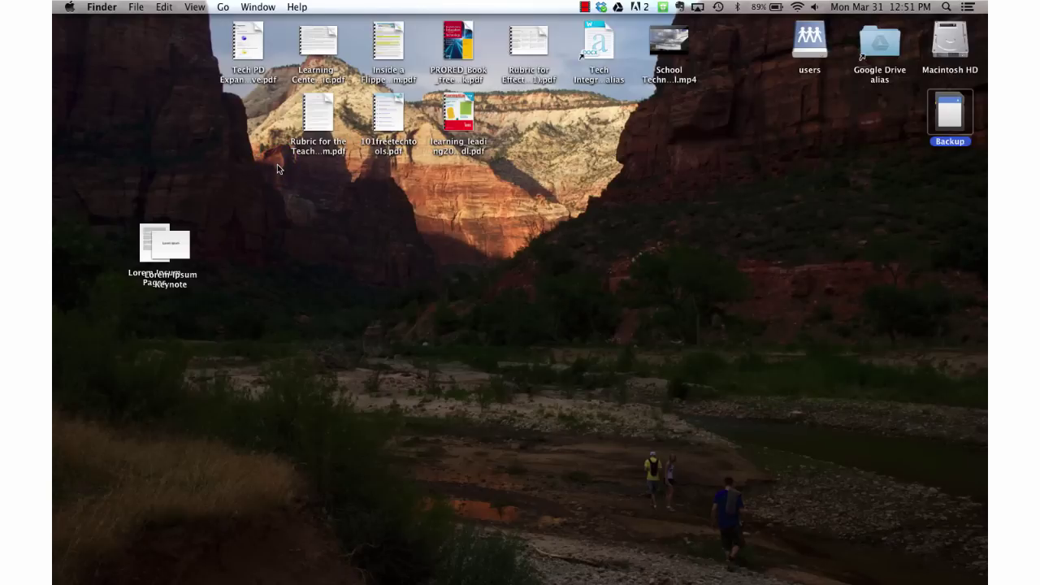
click(277, 168)
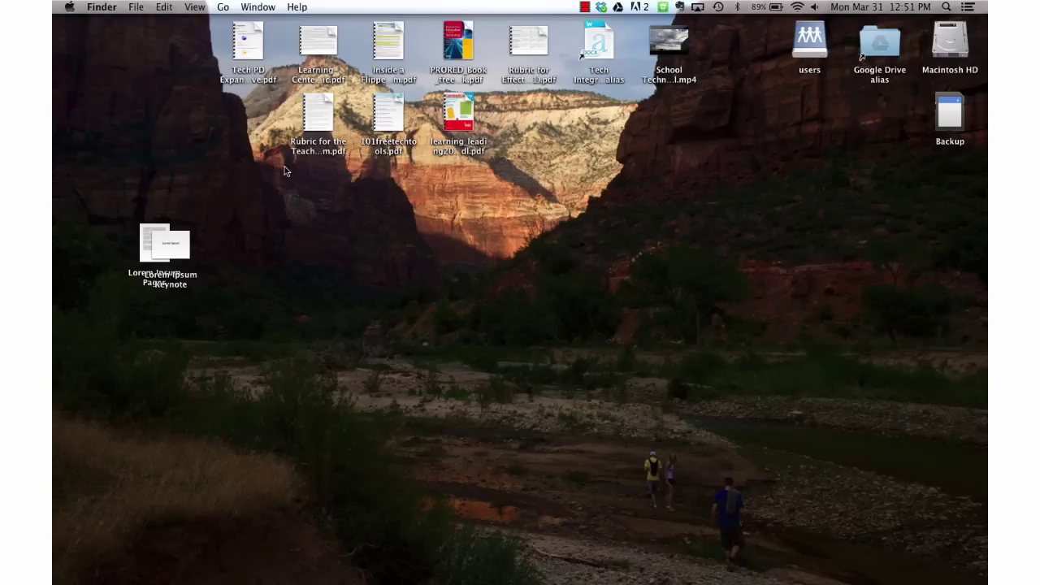
mouse_move(682, 581)
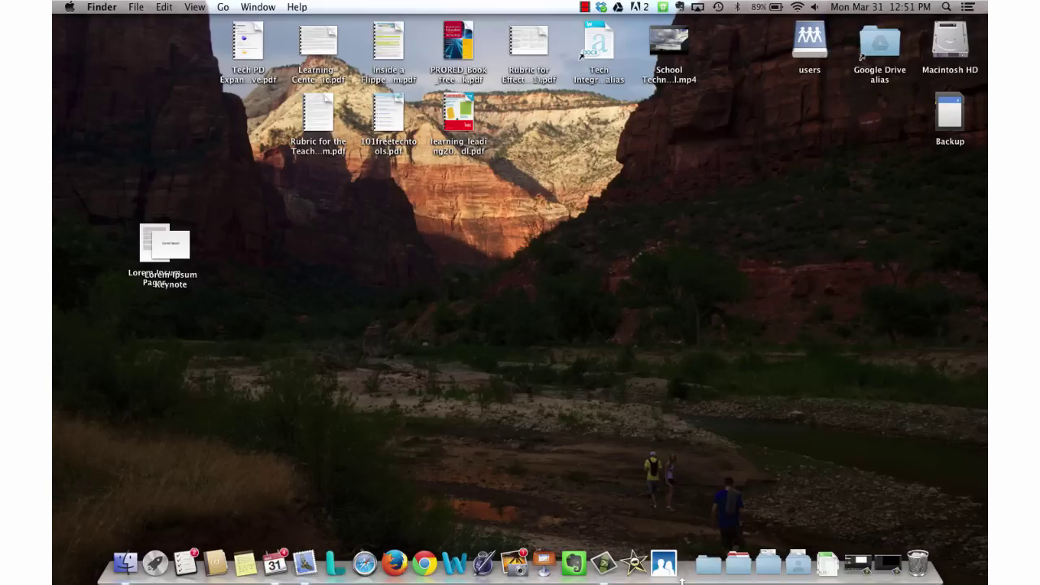
- Launch iMovie from the Dock to show its Project Library with the Backup drive
click(634, 563)
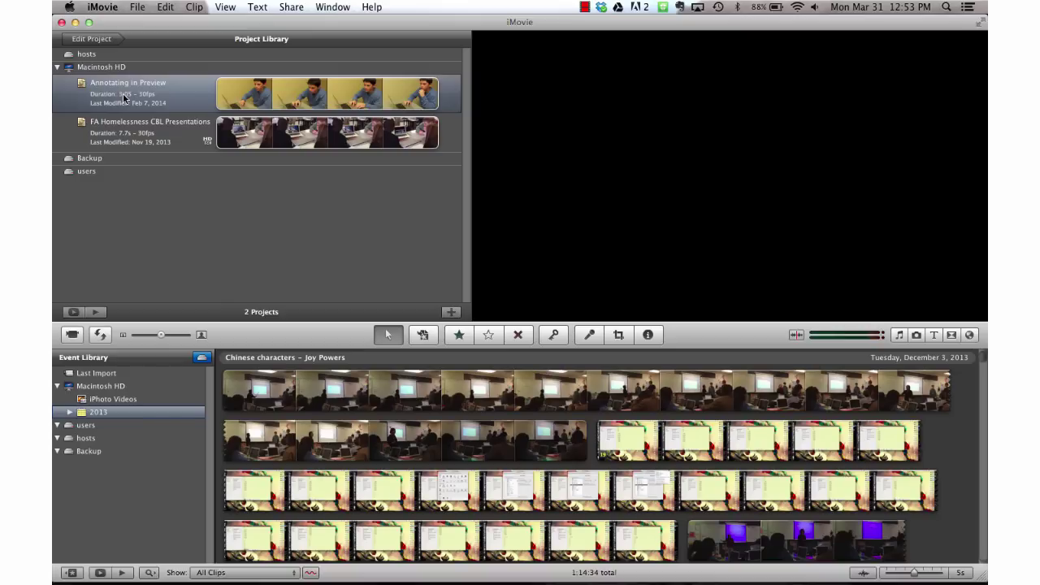
drag(123, 93, 101, 162)
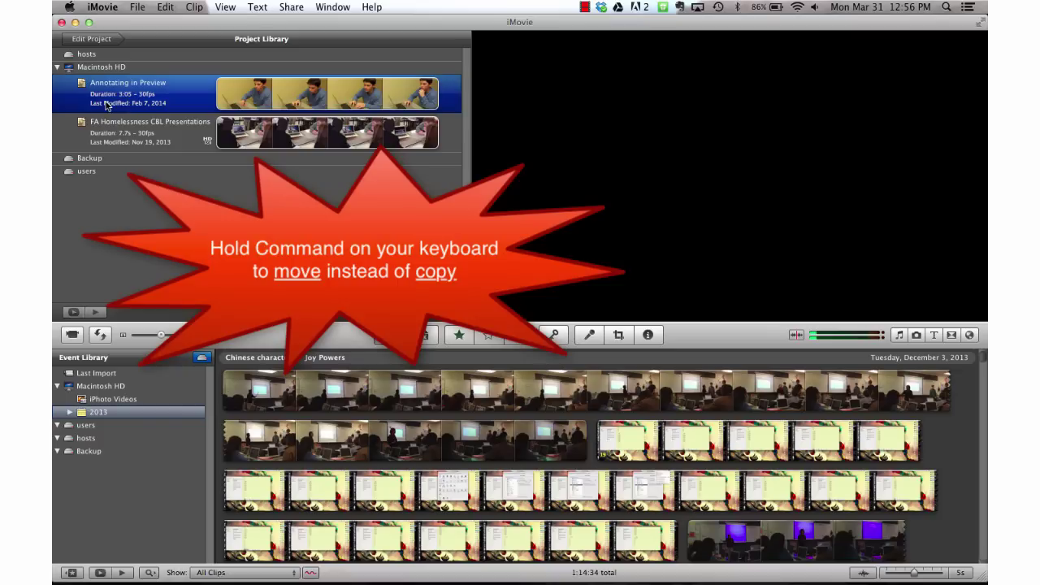
- Command-drag Annotating in Preview onto Backup to get the move options
drag(108, 107, 90, 159)
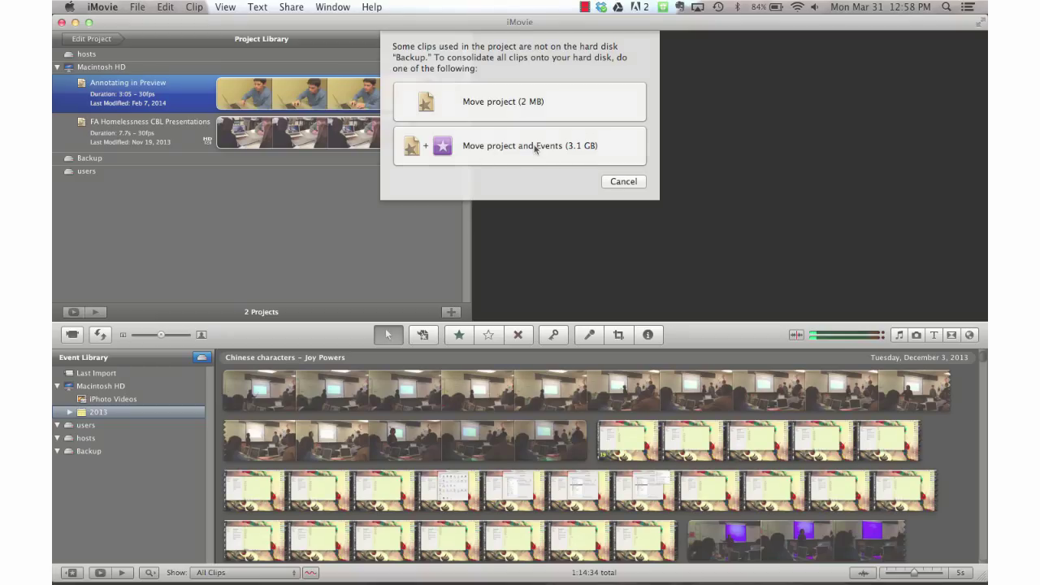
- Move Annotating in Preview together with its Events (3.1 GB) to Backup
click(534, 146)
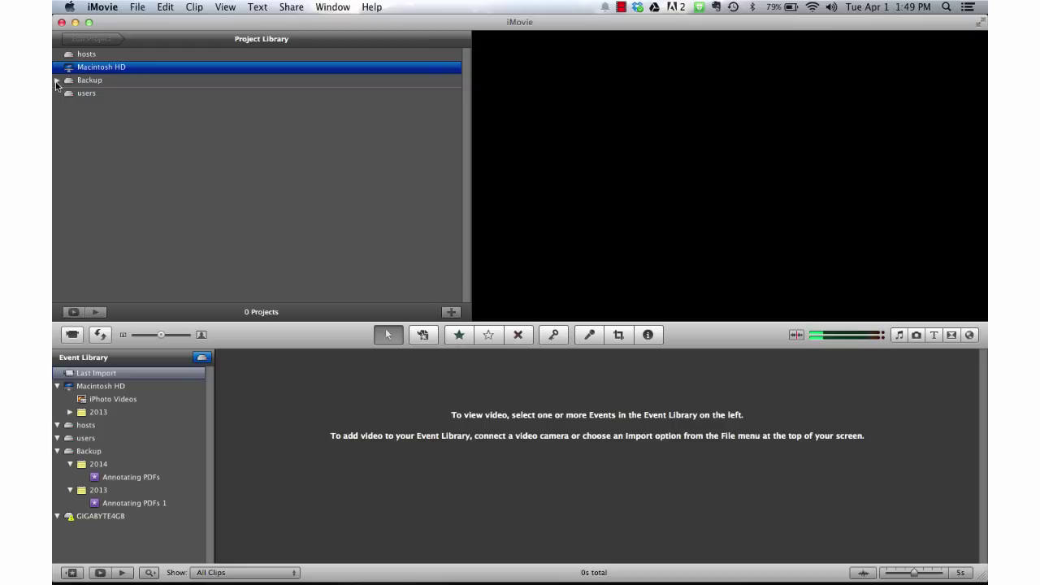
- Expand Backup in the Project Library to list the Annotating in Preview project
click(57, 81)
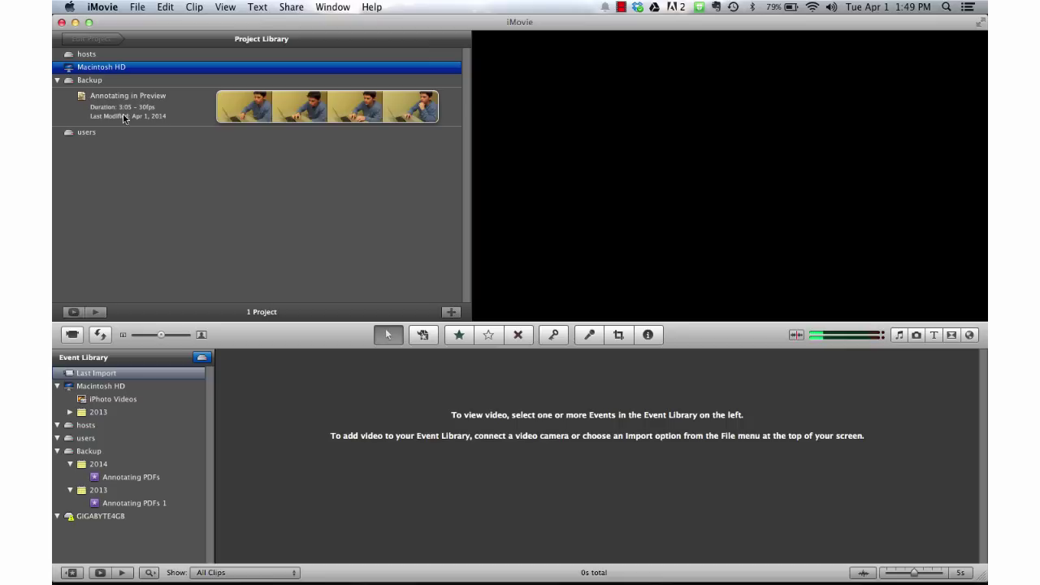
click(124, 119)
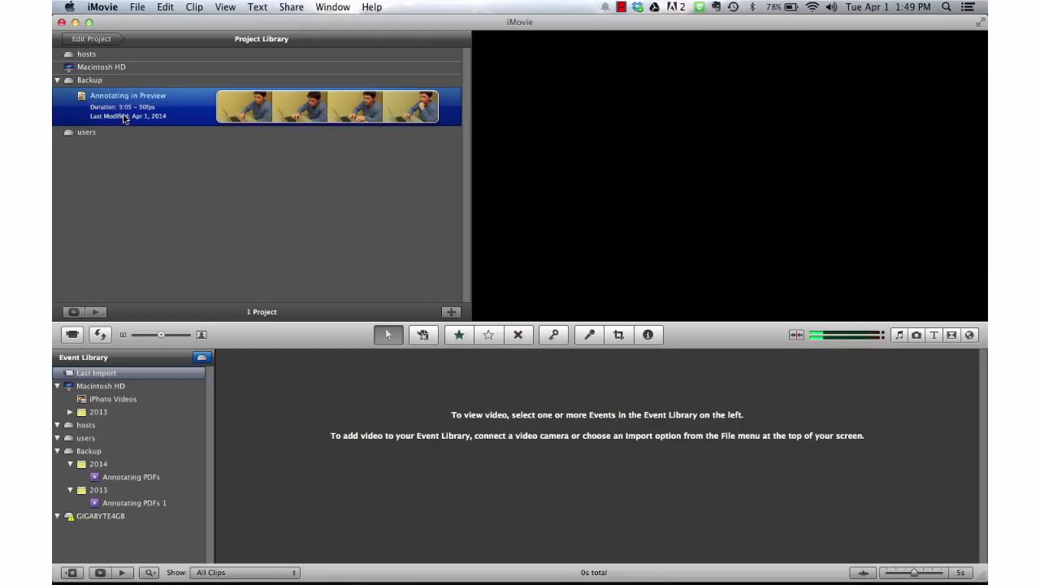
drag(124, 119, 101, 72)
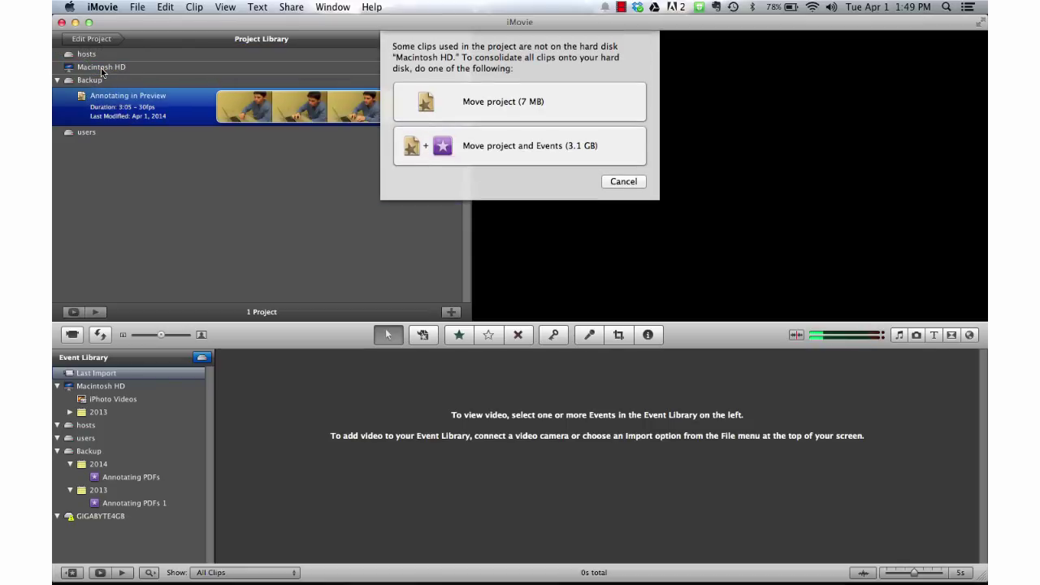
click(615, 181)
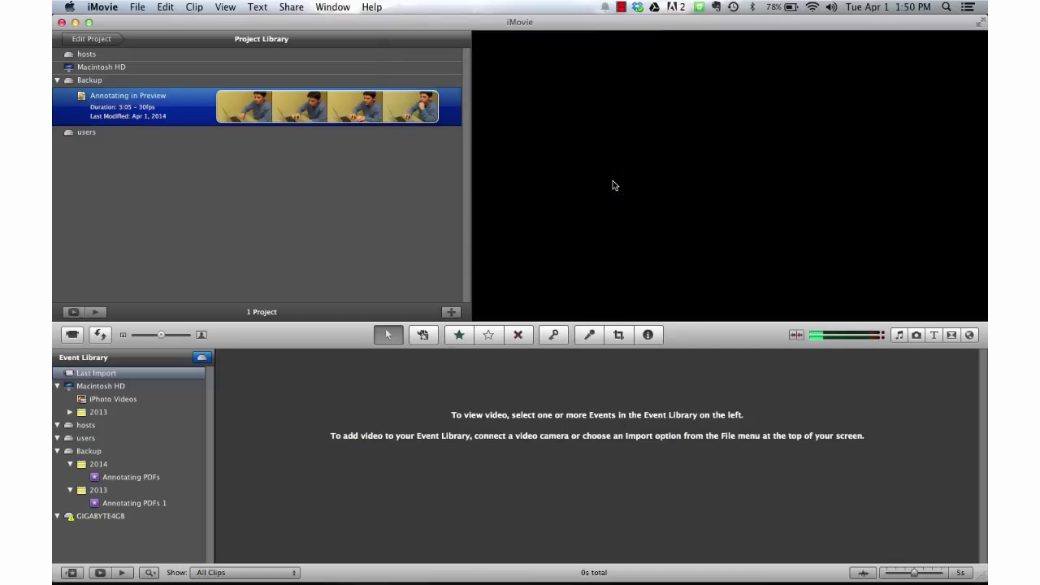
- Open Annotating in Preview from Backup in the editor and scroll through its 3:05 timeline
double_click(138, 112)
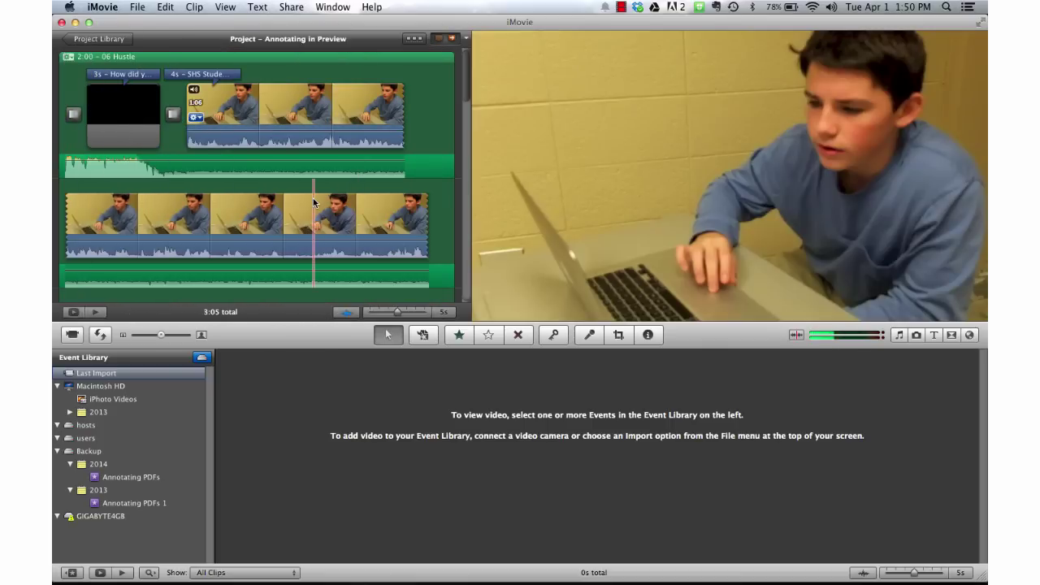
scroll(439, 170, down, 5)
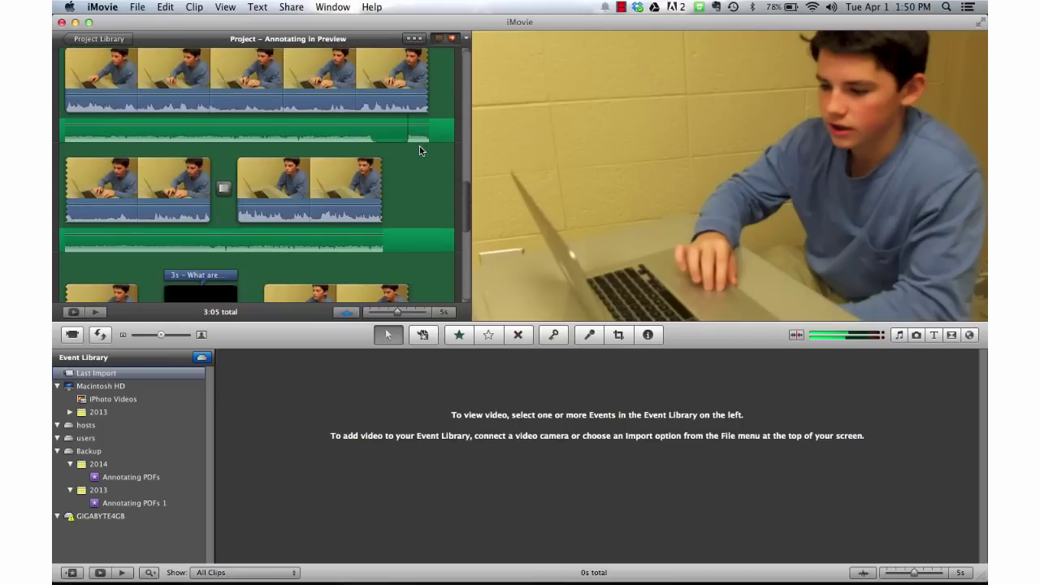
scroll(420, 151, down, 5)
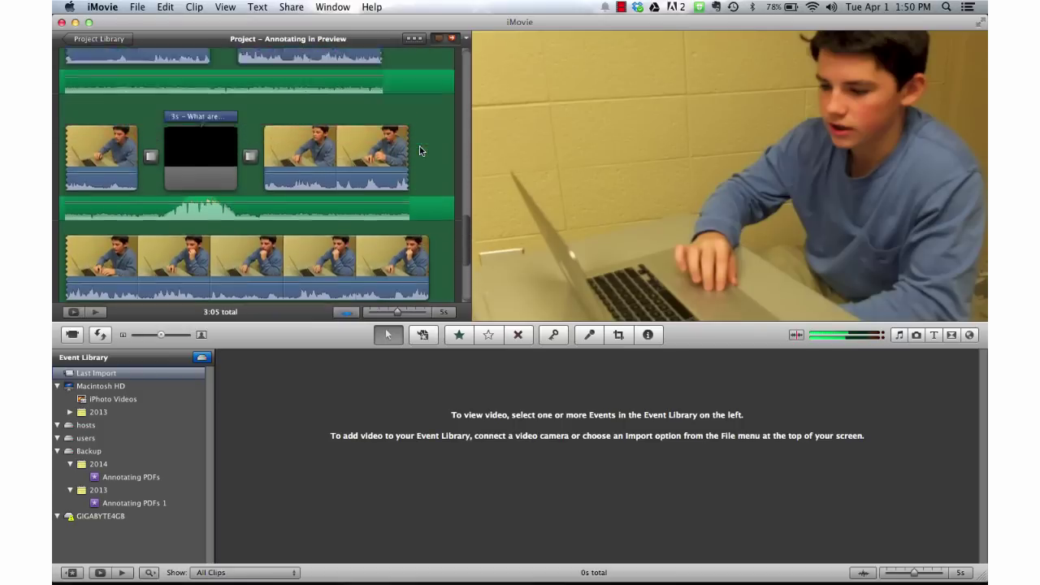
scroll(420, 150, down, 3)
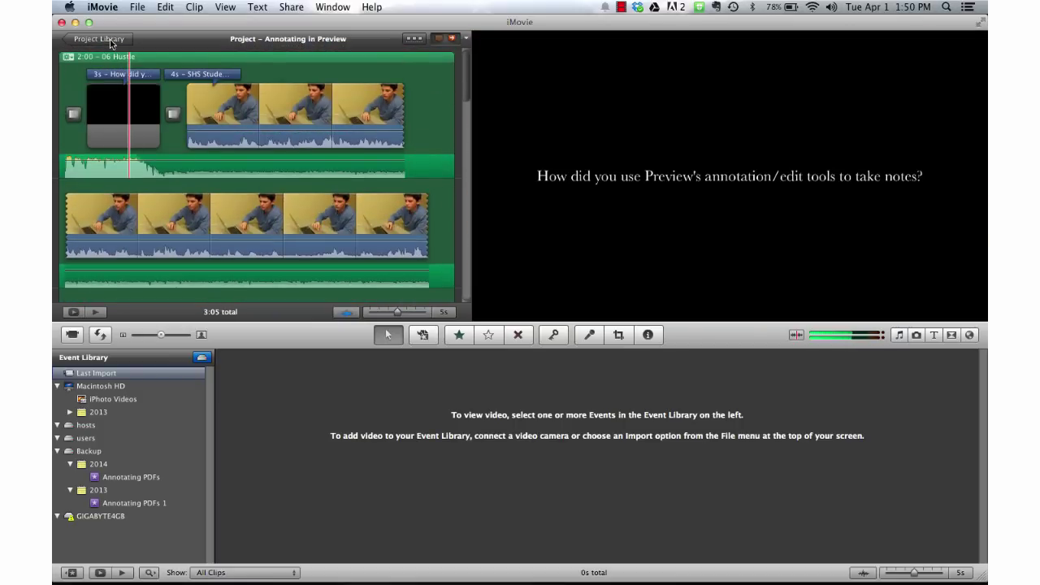